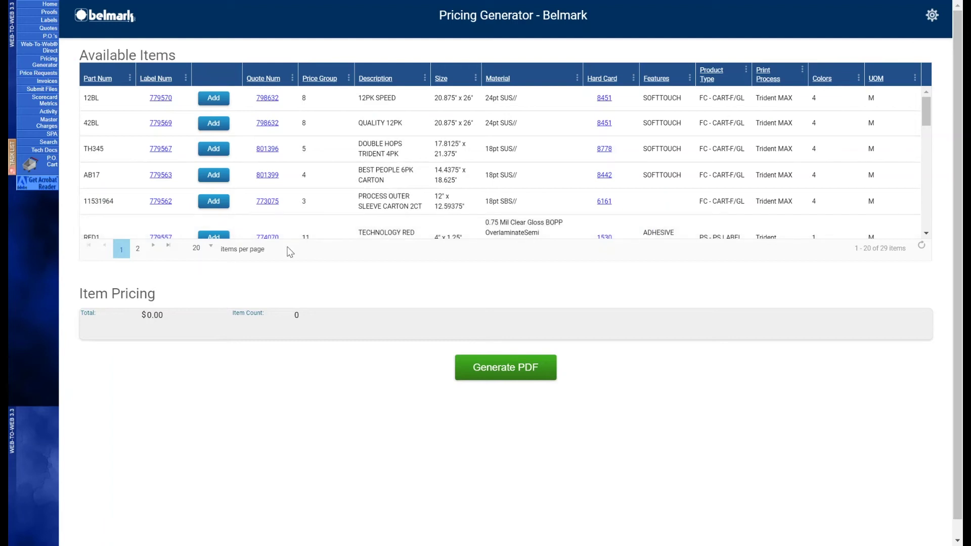
Set the Available Items grid to show All items per page, listing all 29 at once.
left_click(208, 250)
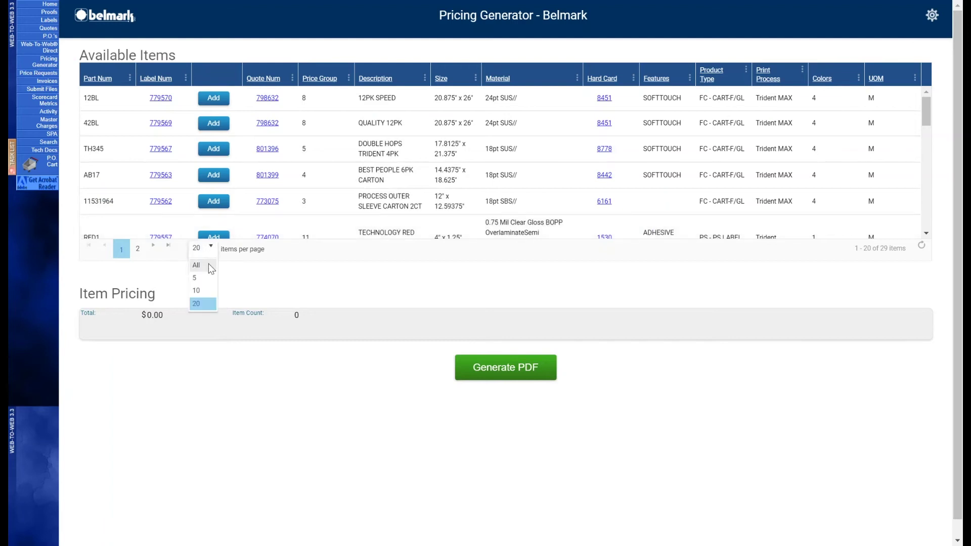
left_click(211, 267)
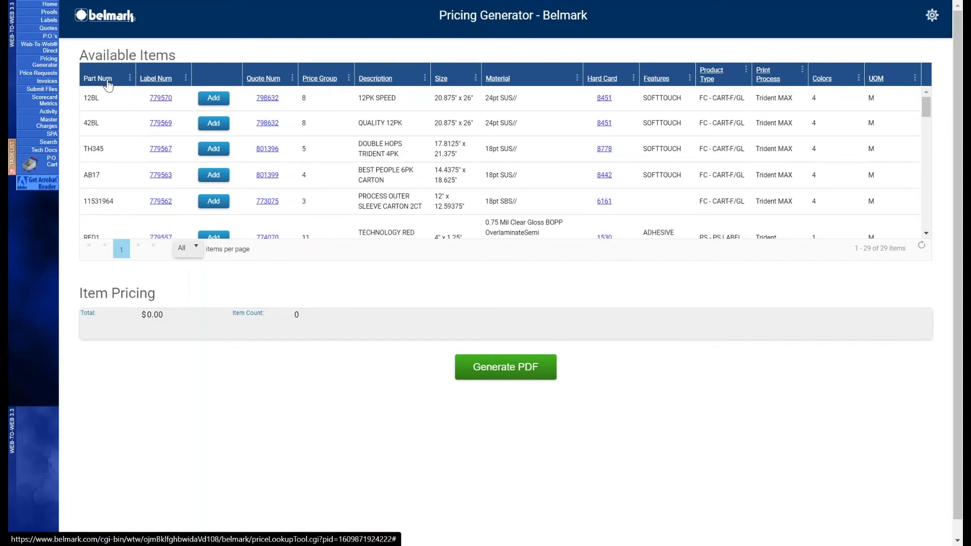
Sort the available items by Part Num in descending order and bring up the Part Num filter.
left_click(107, 83)
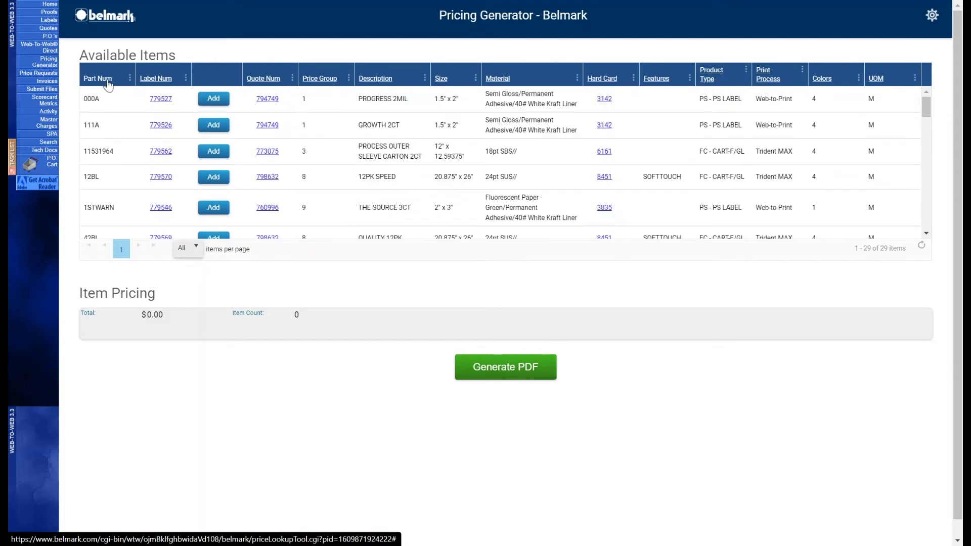
left_click(107, 83)
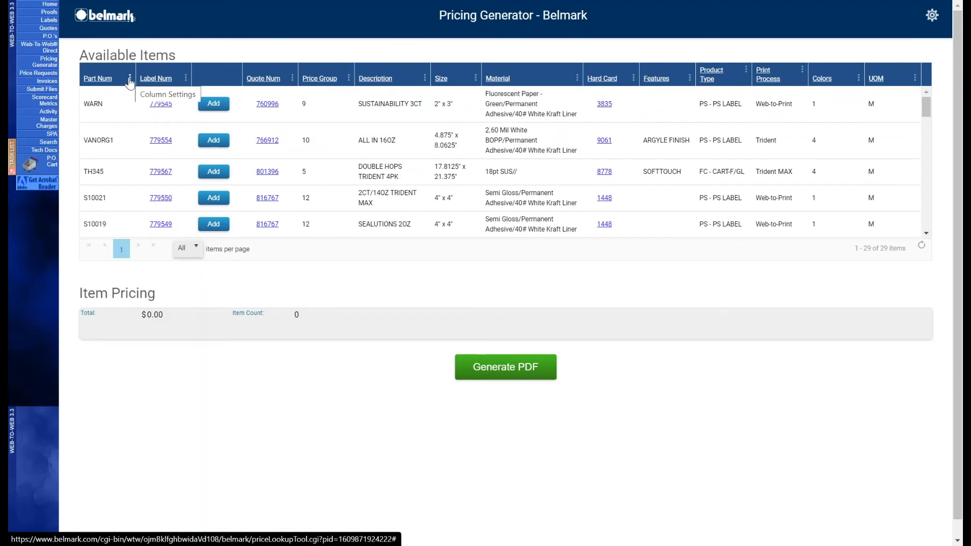
left_click(130, 78)
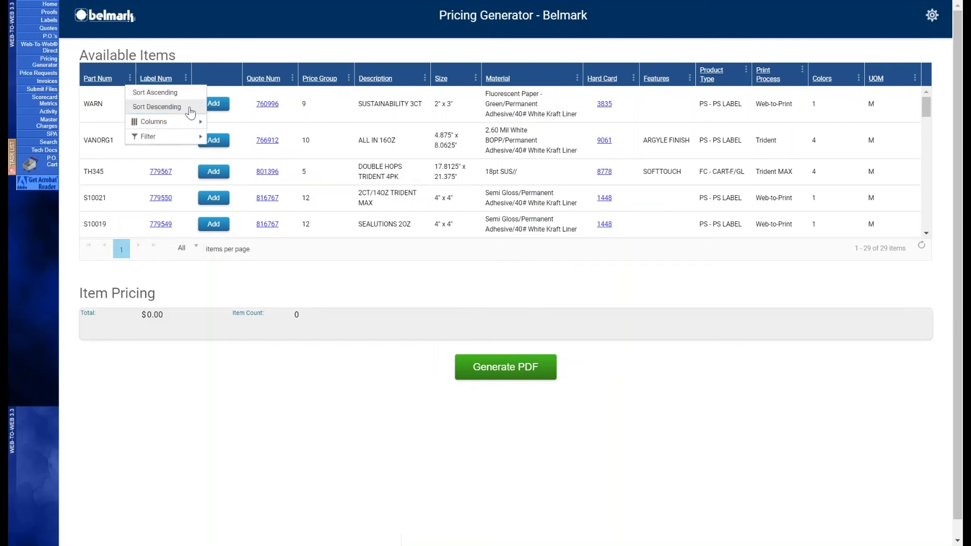
mouse_move(185, 126)
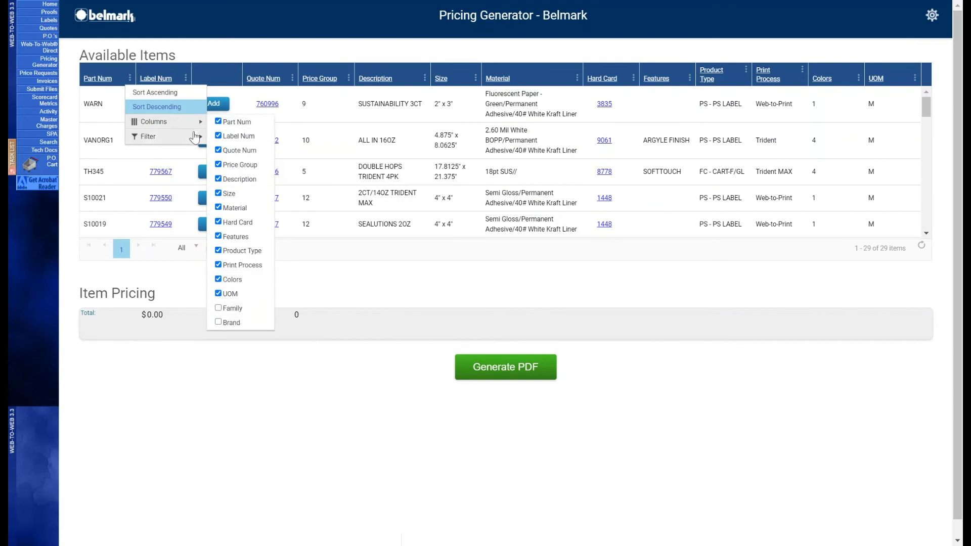
mouse_move(188, 144)
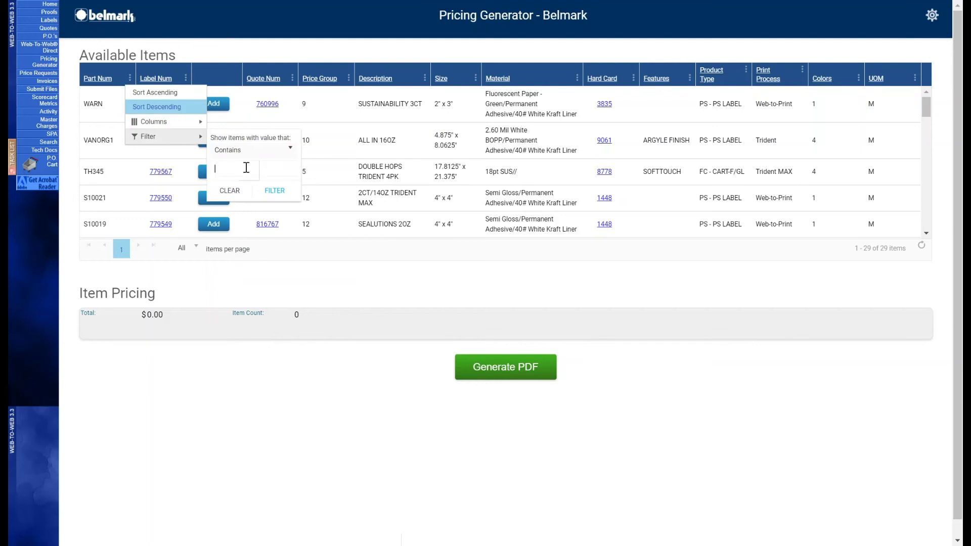
Filter Part Num to entries containing 's10', then clear the filter to show all 29 items.
left_click(246, 168)
type("s10")
left_click(268, 191)
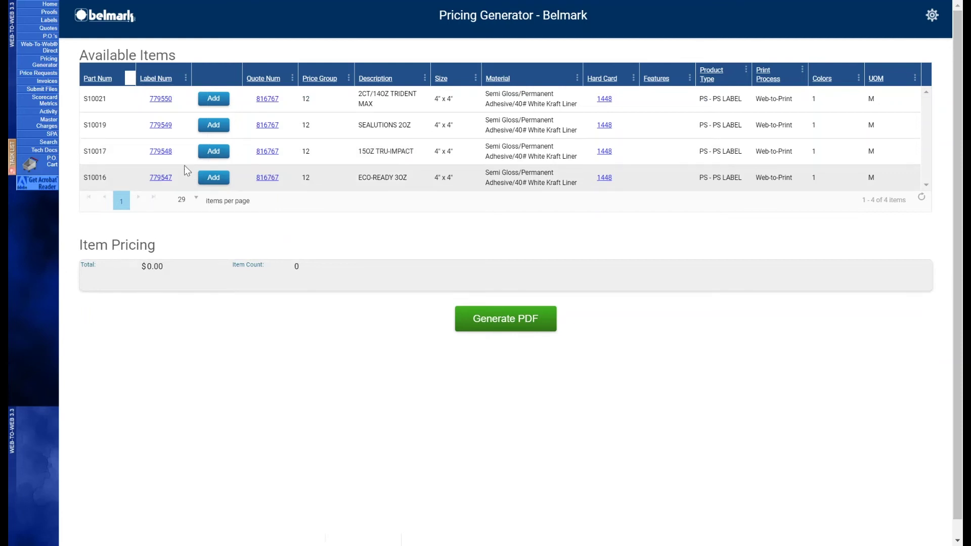
left_click(130, 78)
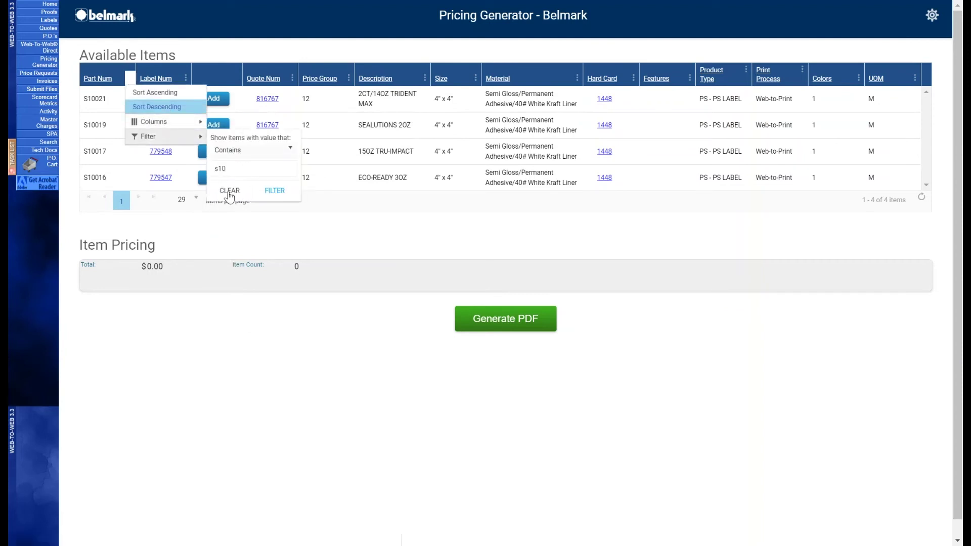
left_click(230, 191)
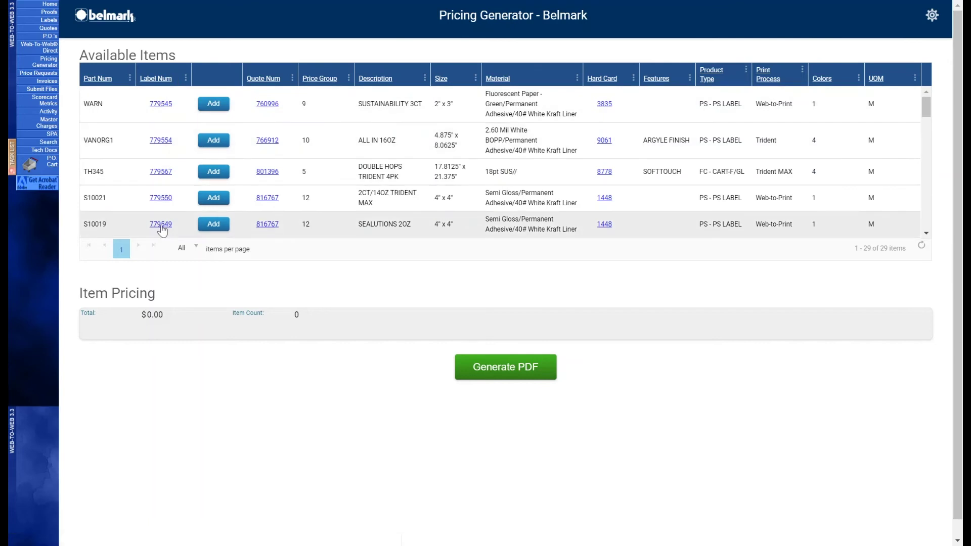
left_click(161, 224)
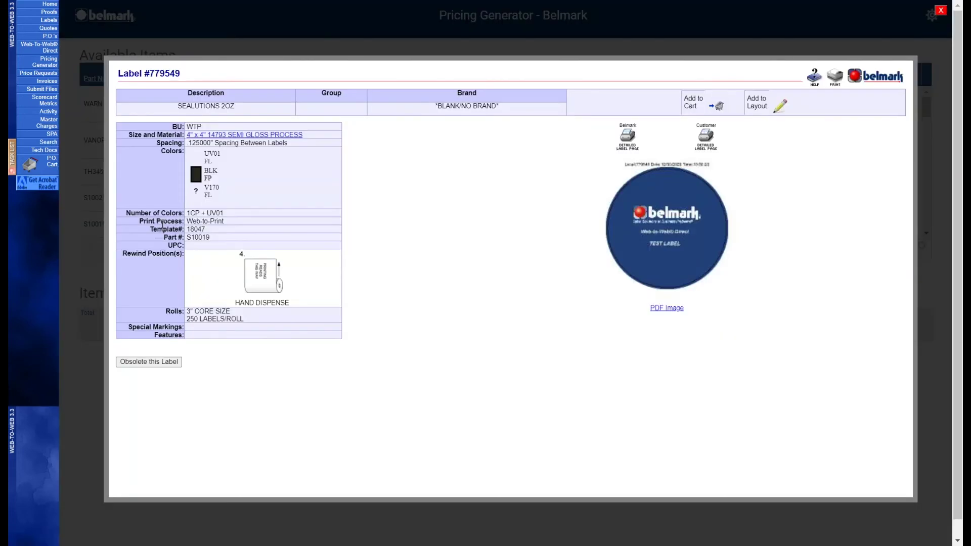
left_click(942, 11)
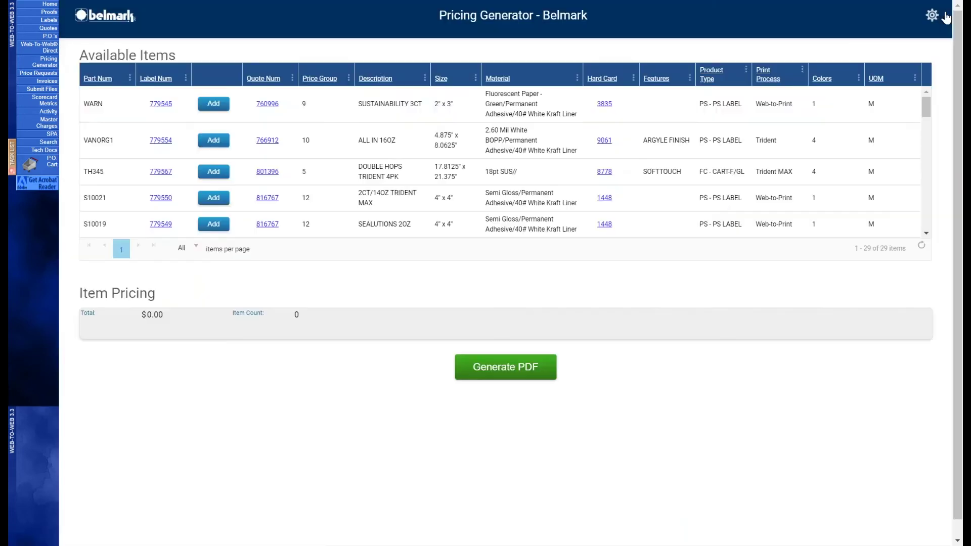
left_click(268, 103)
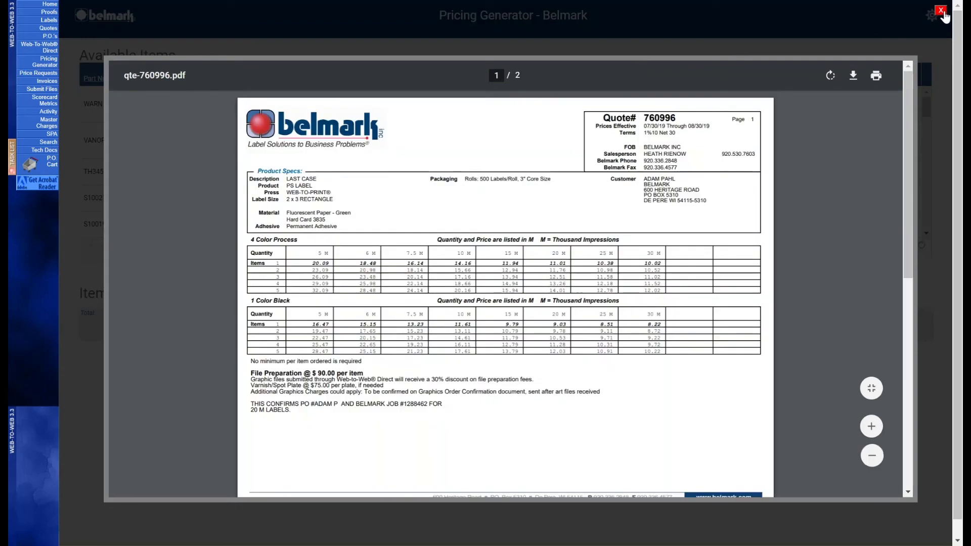
left_click(942, 11)
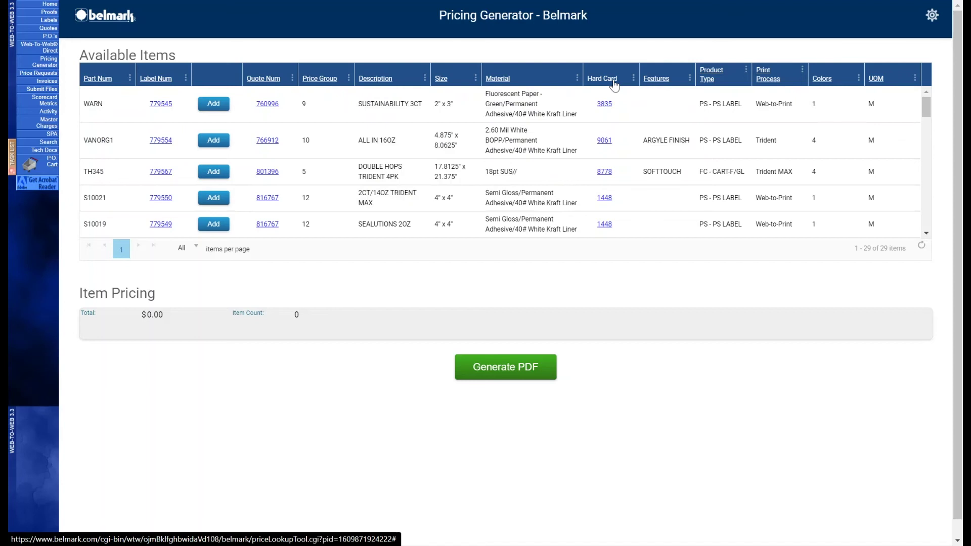
left_click(604, 142)
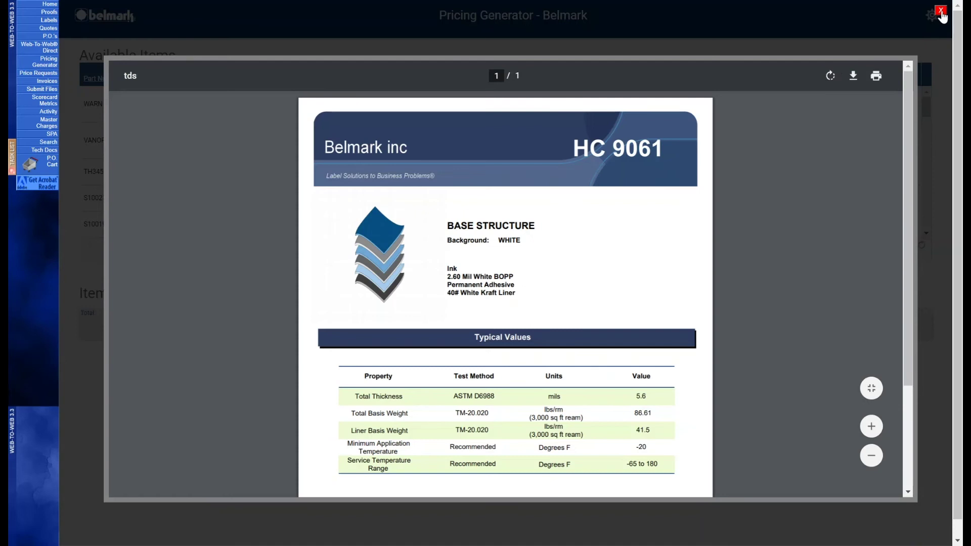
left_click(941, 10)
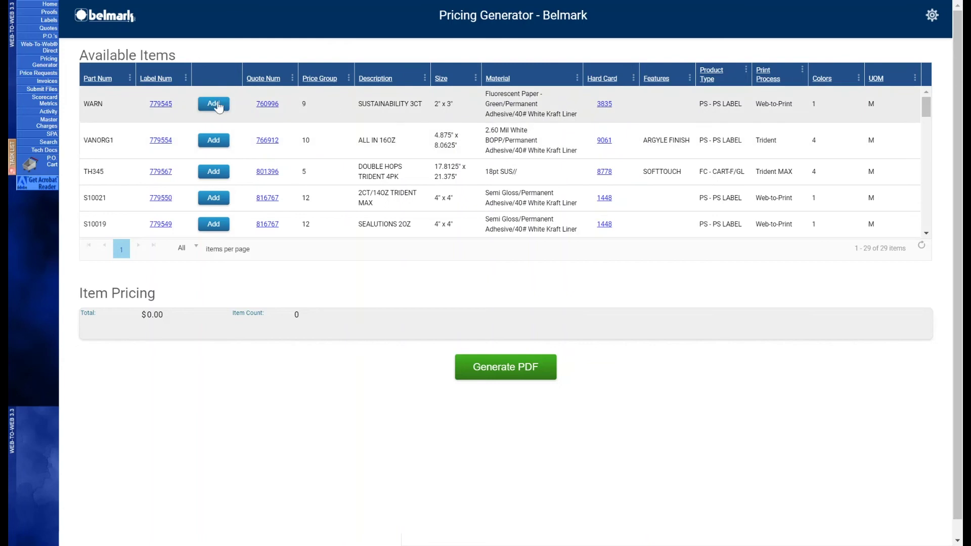
Add WARN to the item pricing at 25,000 EA, giving a $212.75 total.
left_click(218, 105)
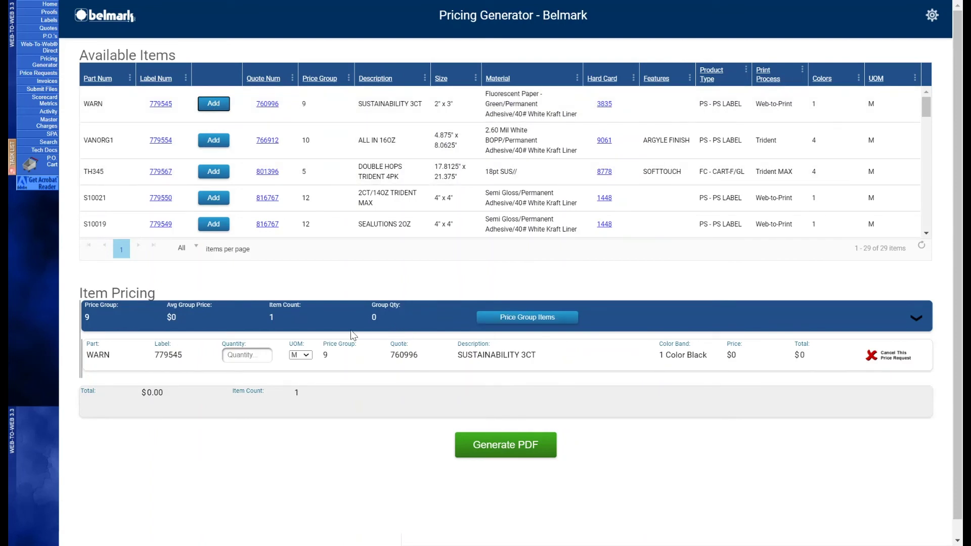
left_click(263, 354)
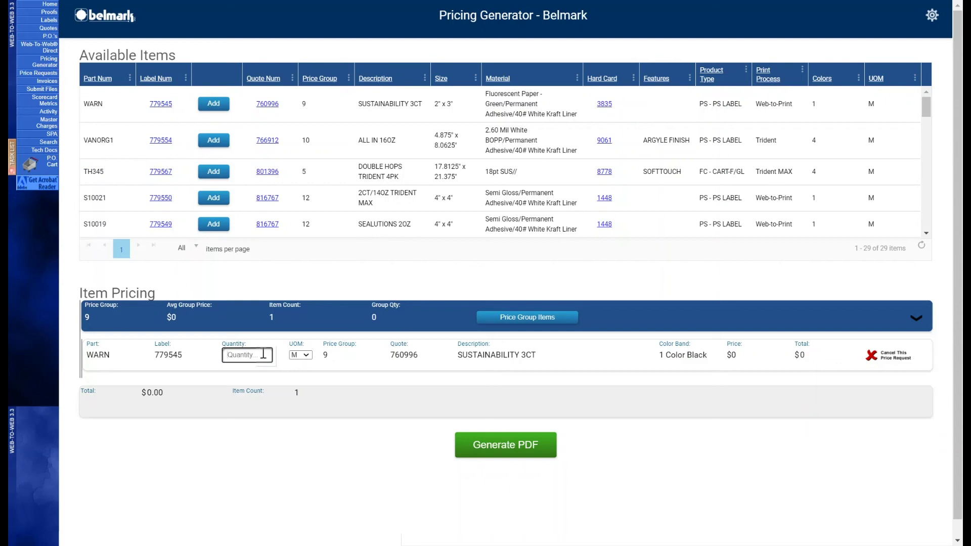
type("25")
key("Tab")
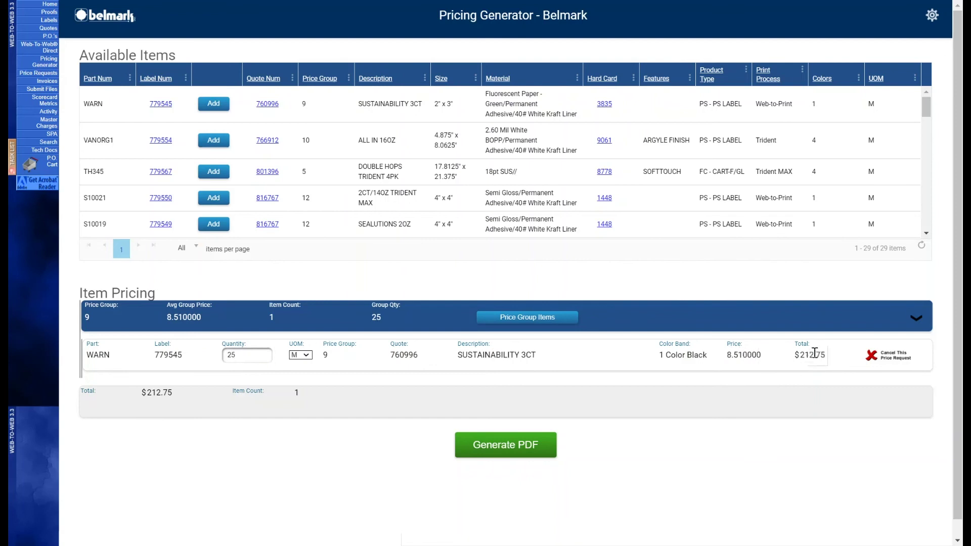
left_click(306, 356)
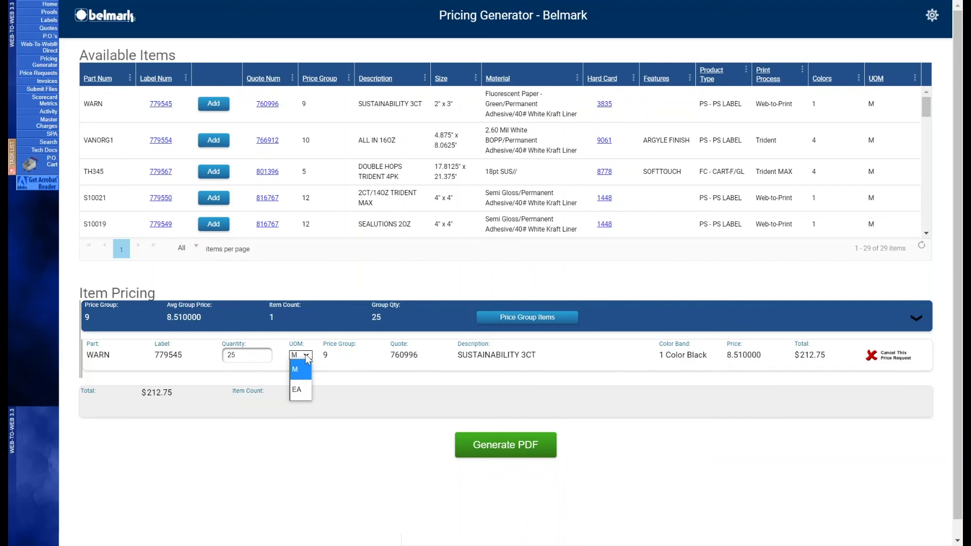
left_click(305, 391)
left_click(262, 355)
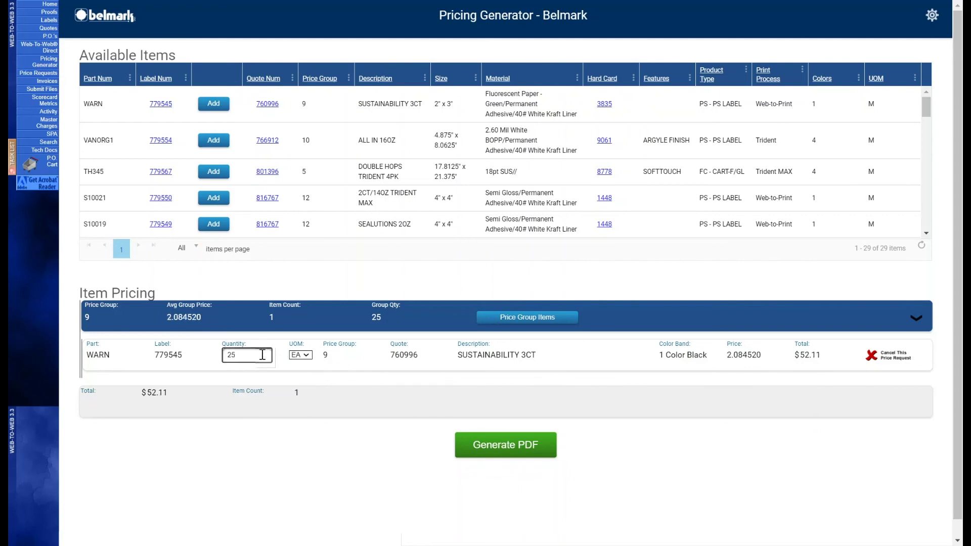
type("000")
key("Tab")
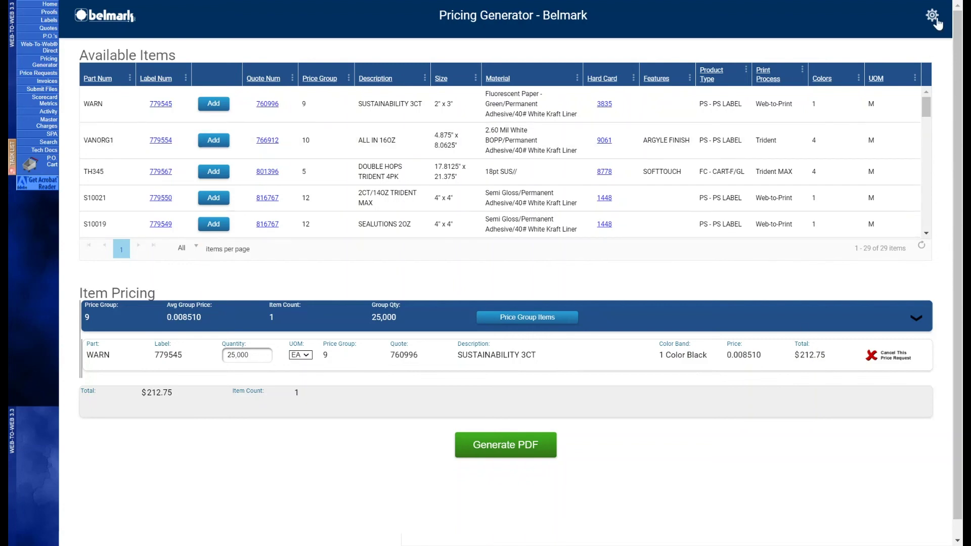
In Settings, make EA the default unit of measure and set the grid size to Medium.
left_click(937, 23)
left_click(866, 57)
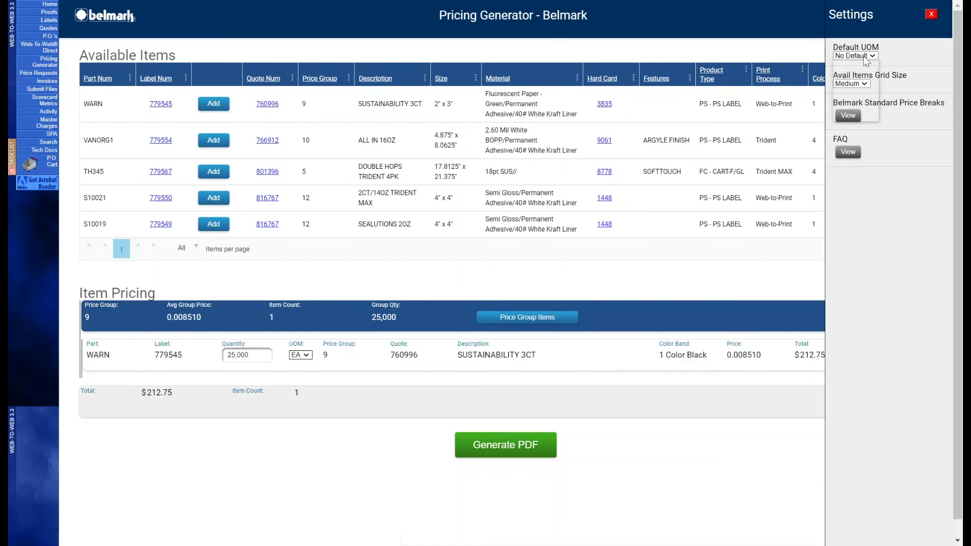
left_click(857, 116)
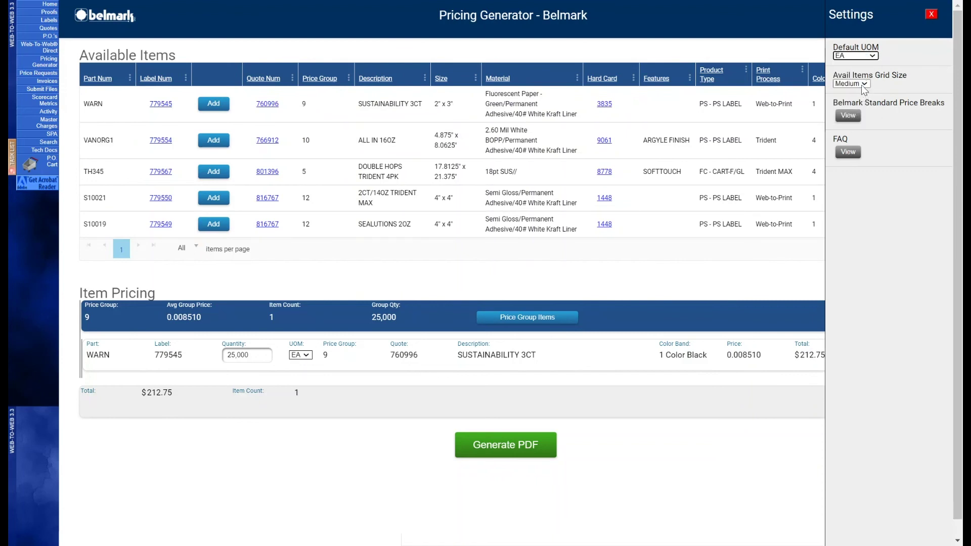
left_click(863, 84)
left_click(858, 99)
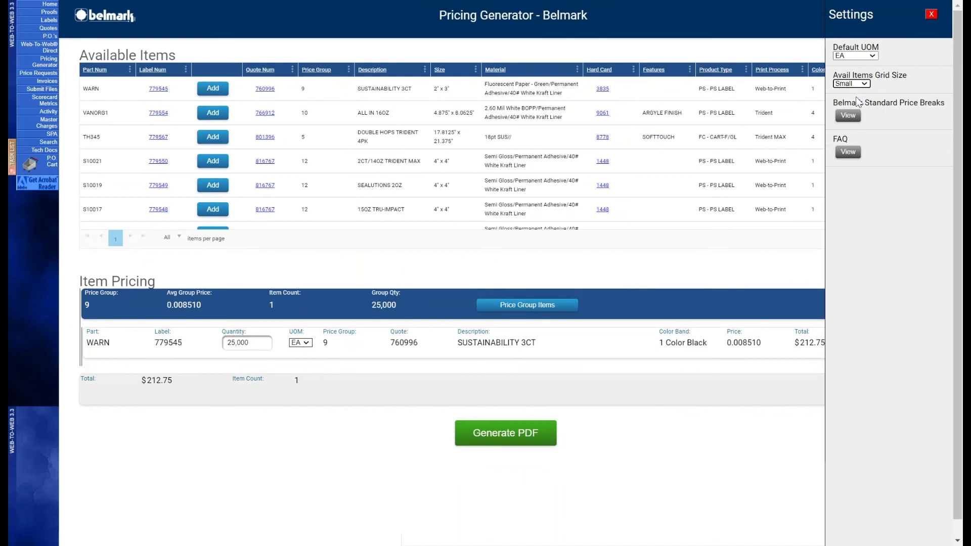
left_click(858, 84)
left_click(855, 117)
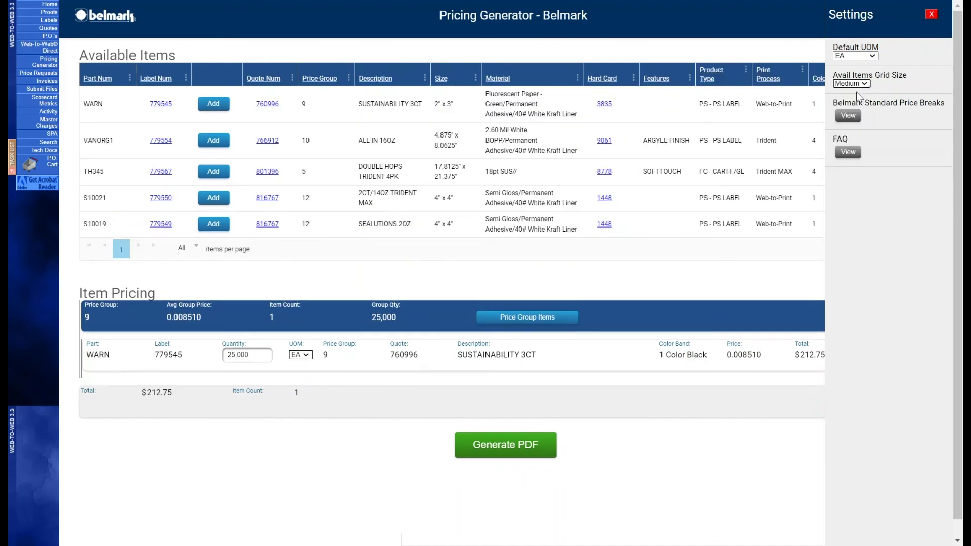
left_click(845, 138)
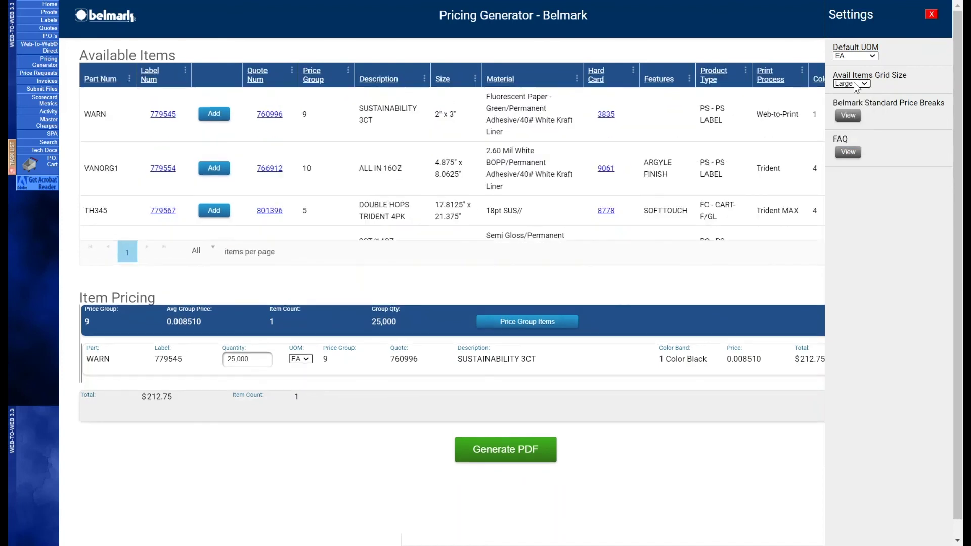
left_click(856, 87)
left_click(857, 116)
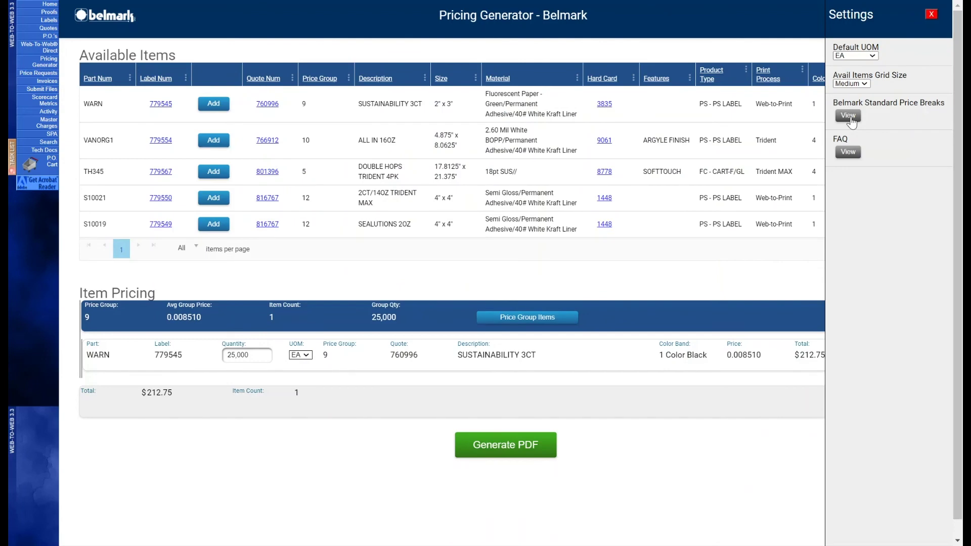
View the Standard Price Breaks and Pricing Generator FAQ documents, closing each afterwards.
left_click(848, 116)
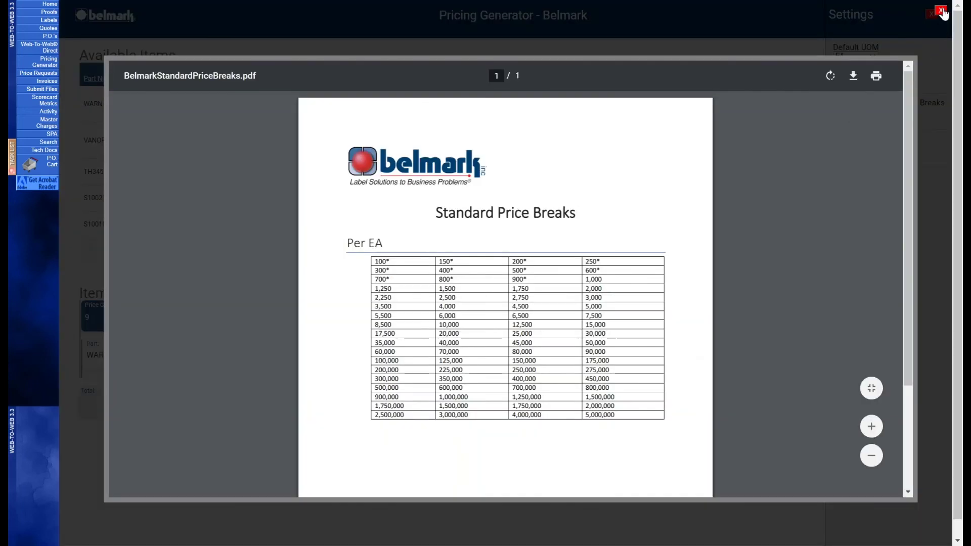
left_click(941, 11)
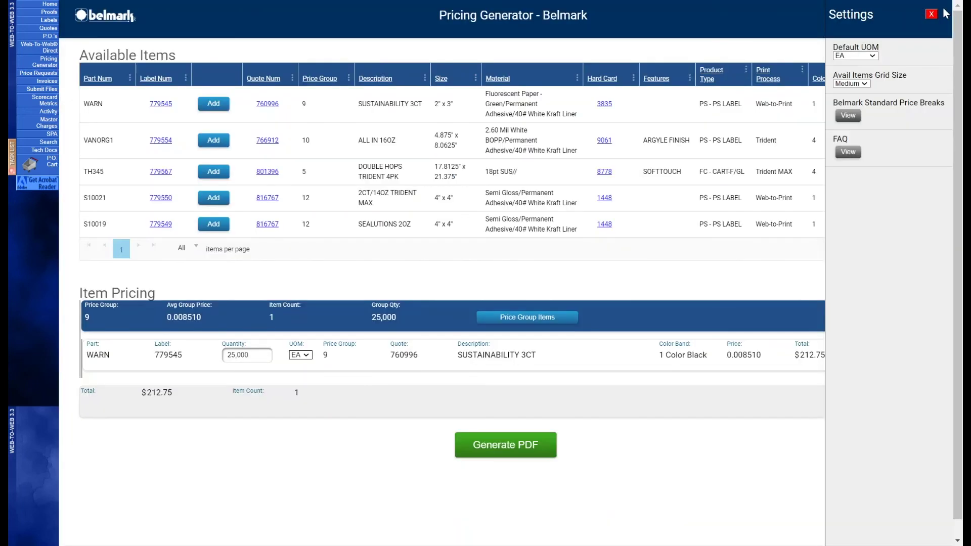
left_click(848, 153)
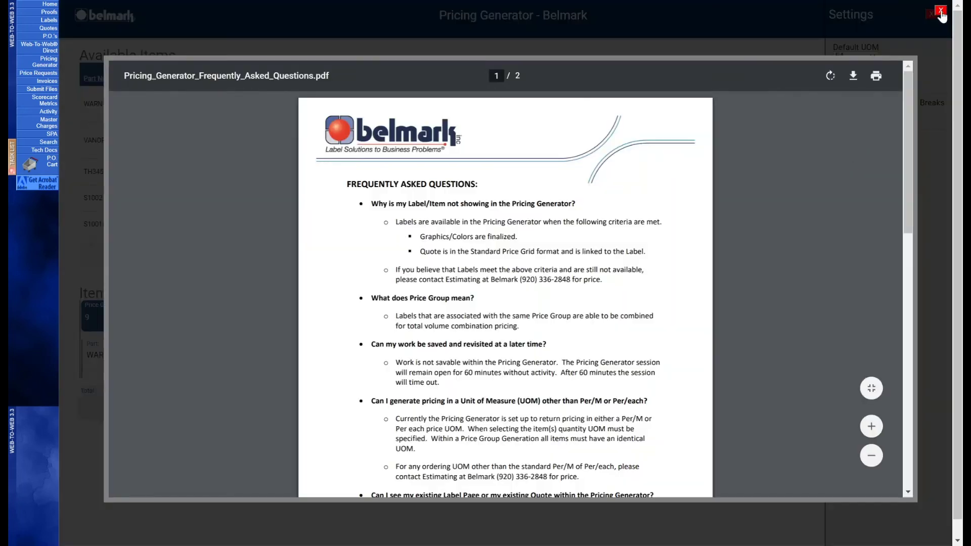
left_click(940, 11)
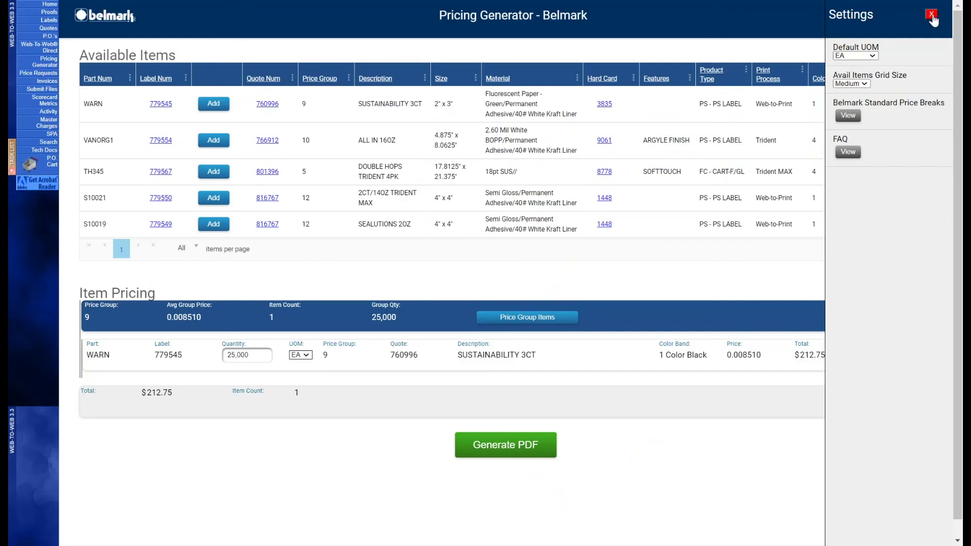
Close the Settings panel to return to the main pricing page.
left_click(932, 16)
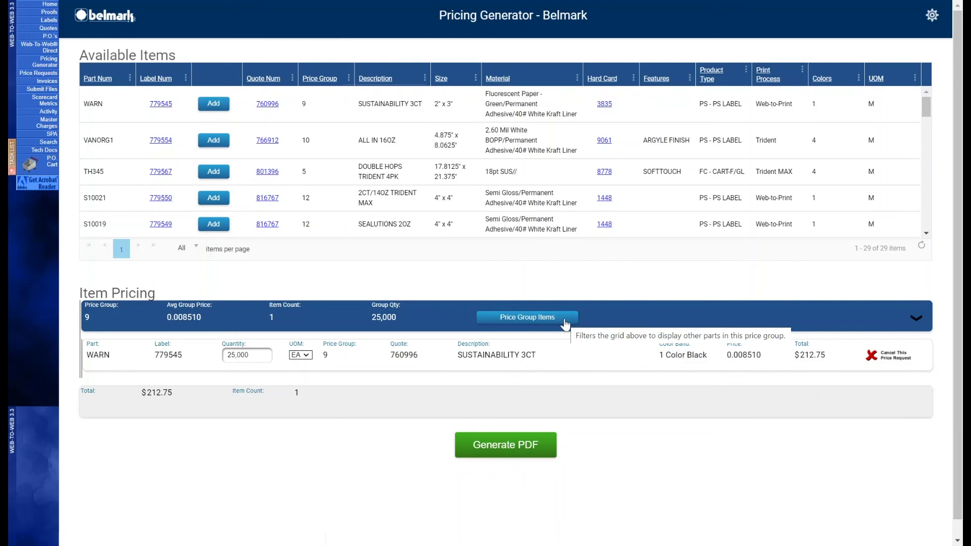
List price group 9 items and add 1STWARN at 25,000, bringing the total to $388.50.
left_click(565, 324)
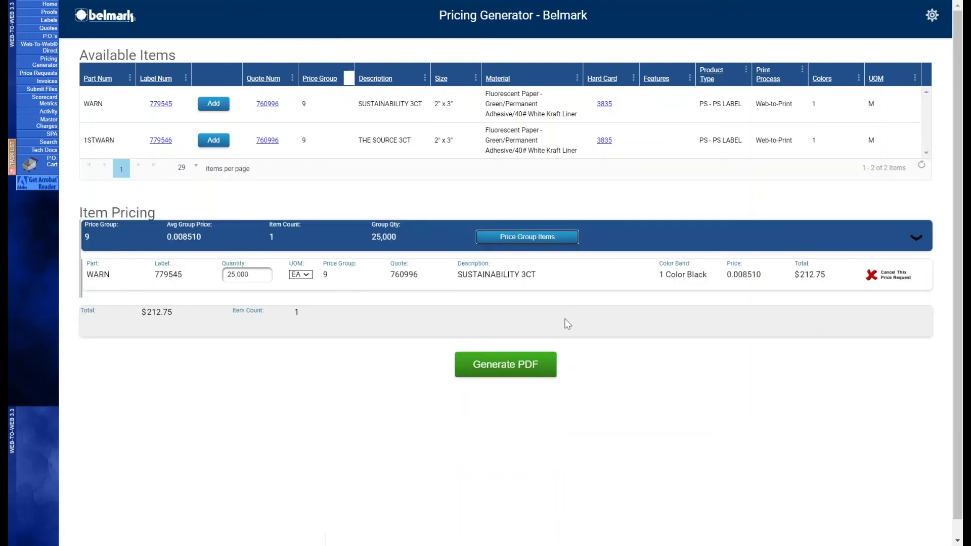
left_click(219, 145)
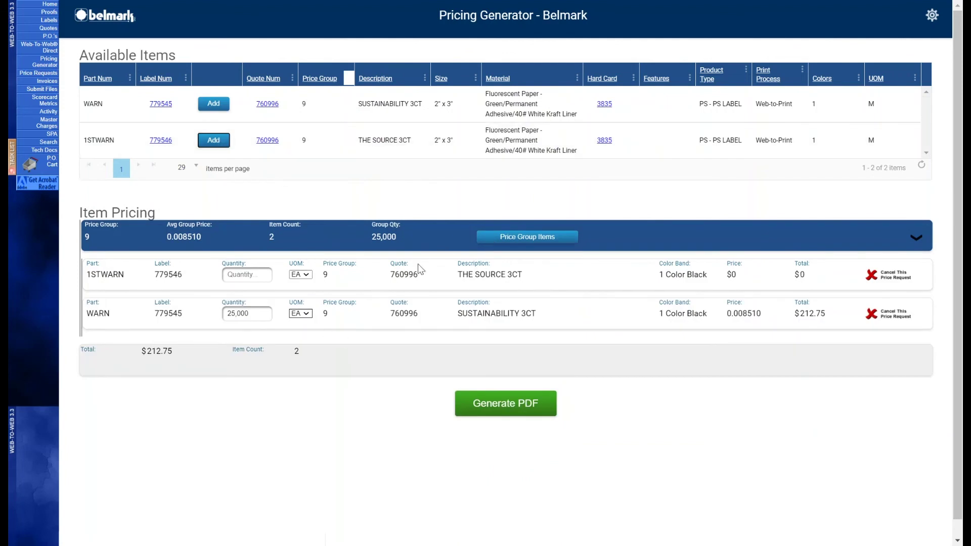
left_click(256, 275)
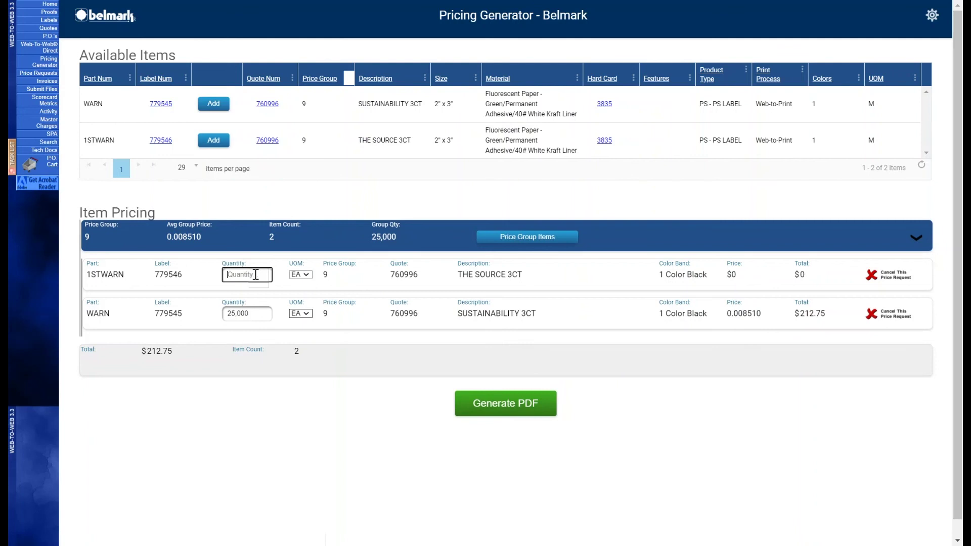
type("25,000")
key("Tab")
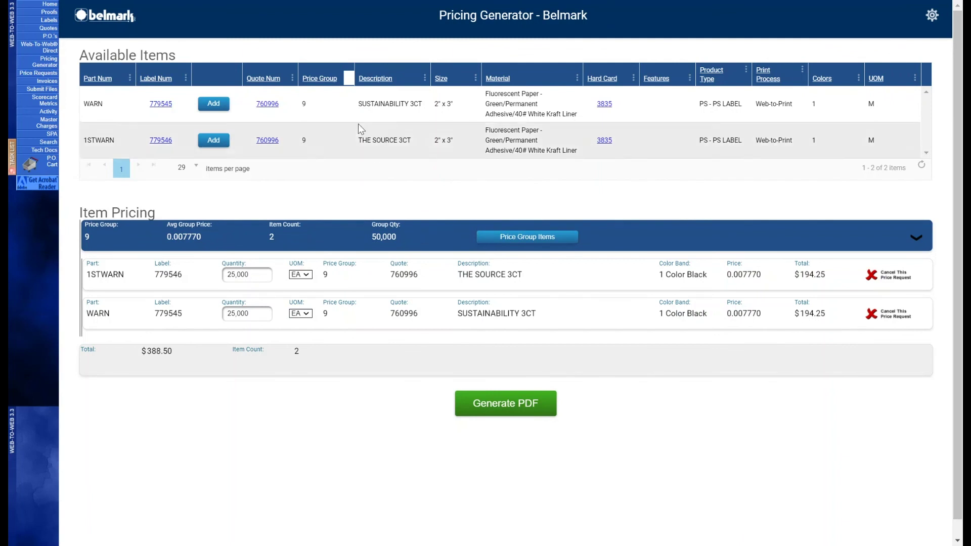
Clear the Price Group filter so all 29 items are listed again.
left_click(349, 78)
mouse_move(371, 143)
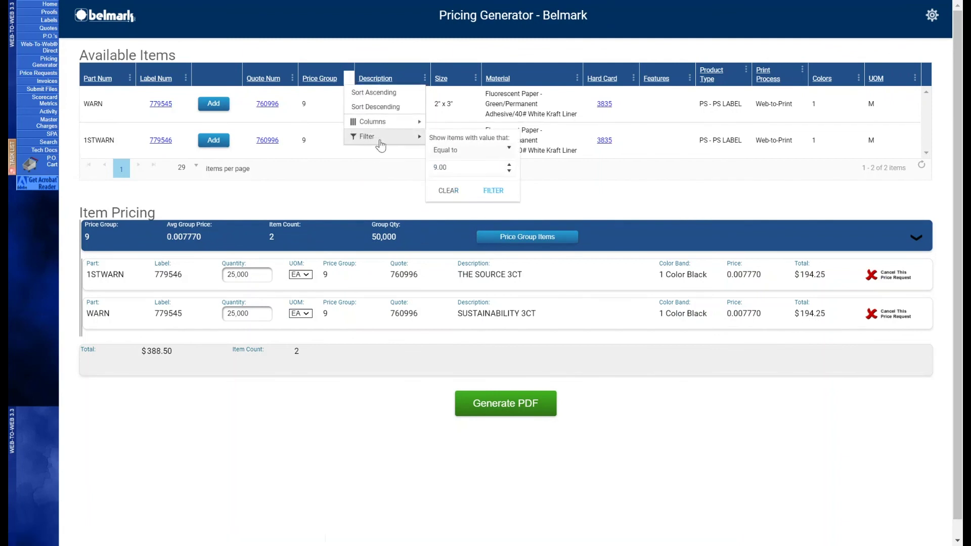
left_click(449, 192)
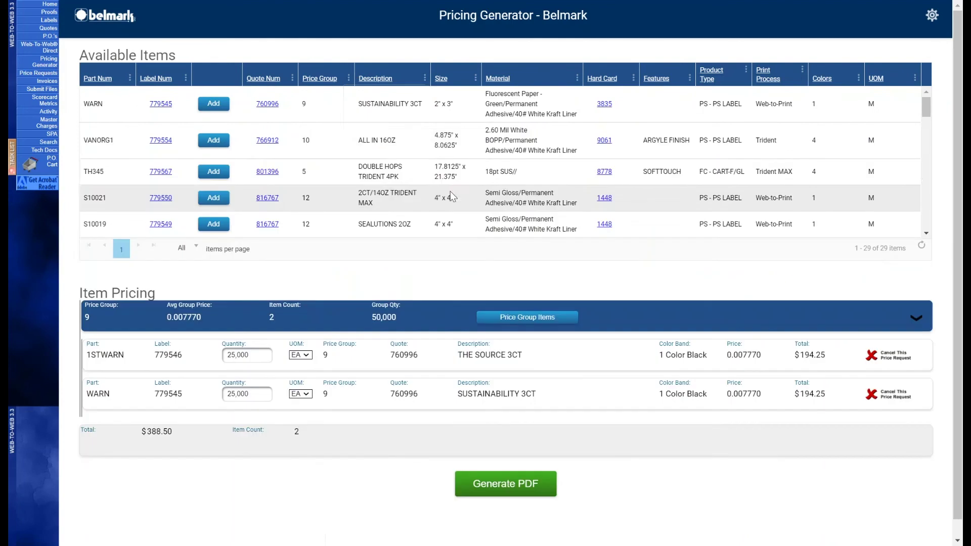
Add VANORG1, TH345 and S10021 to the item pricing.
left_click(219, 145)
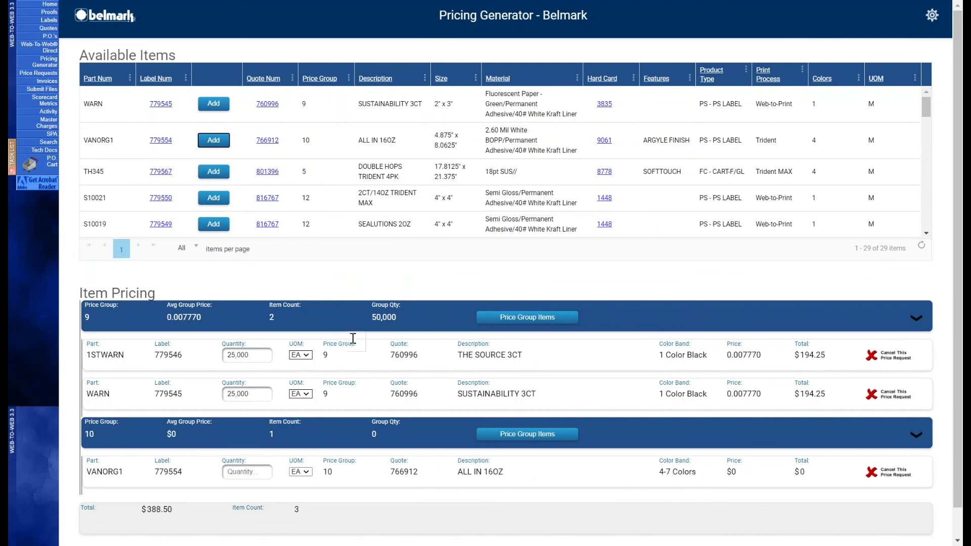
left_click(214, 172)
left_click(217, 198)
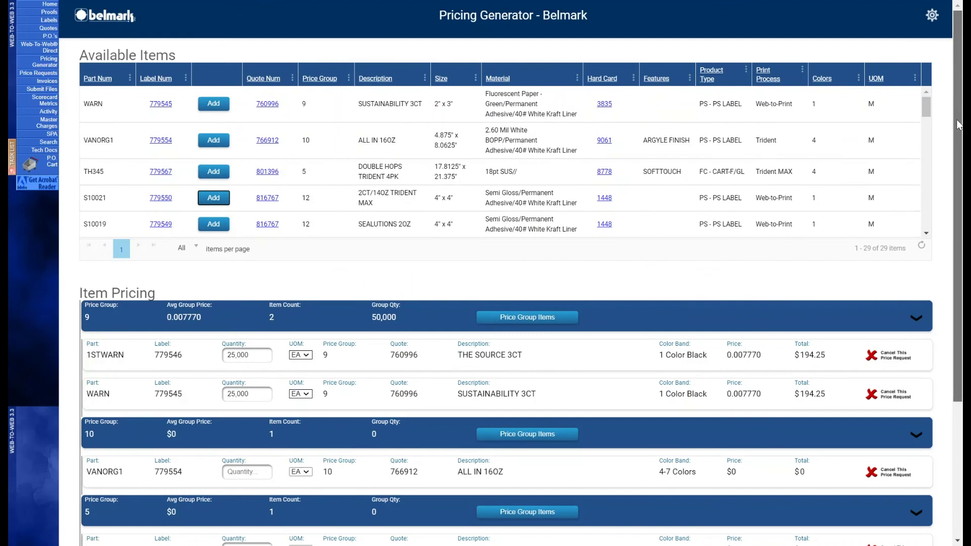
Enter 25000 as the quantity for VANORG1, TH345 and S10021, making the total $13,290.25.
scroll(959, 124, "down", 3)
scroll(958, 124, "down", 1)
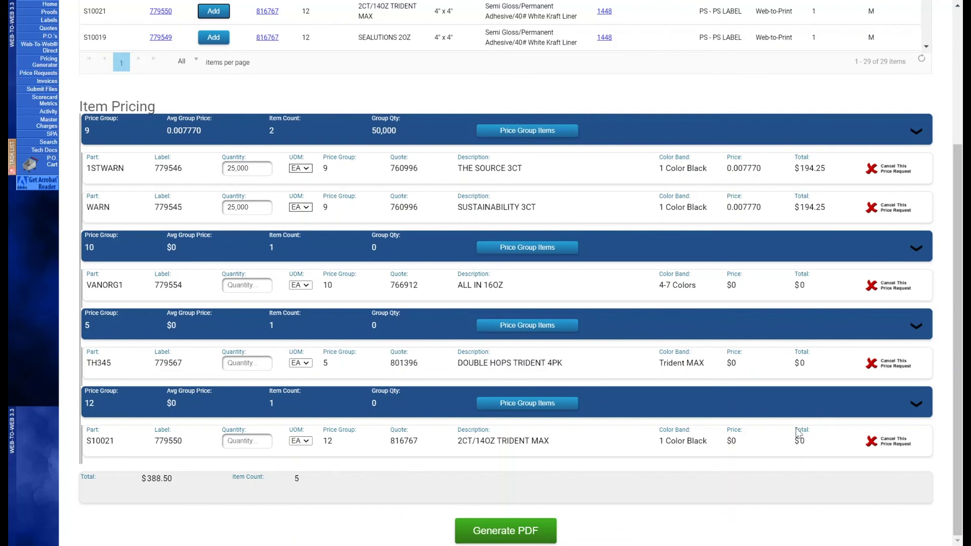
left_click(247, 286)
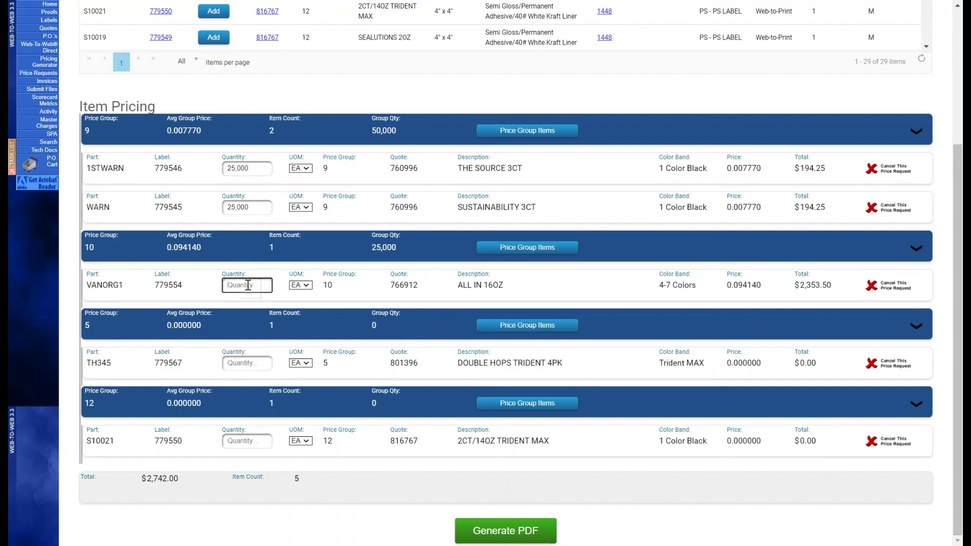
type("250000")
left_click(246, 362)
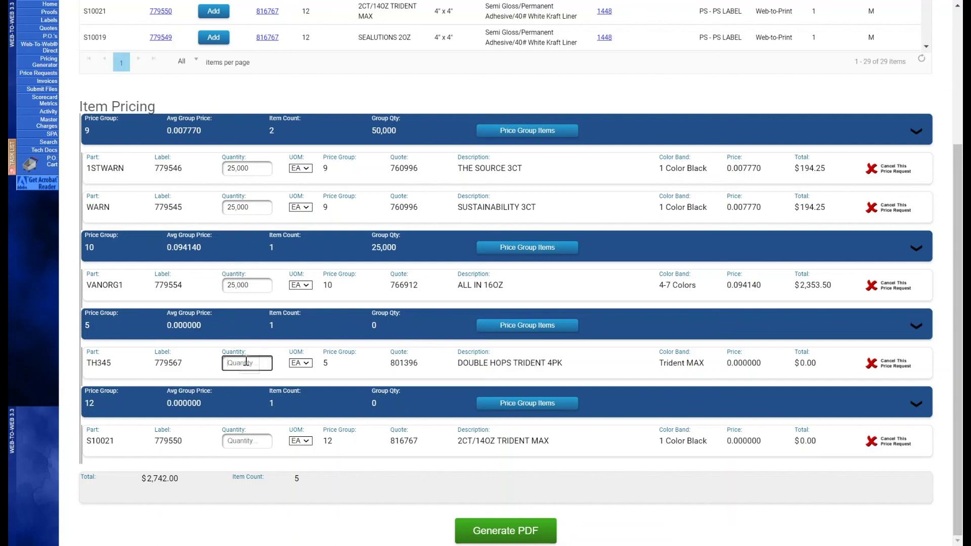
type("250000")
left_click(246, 441)
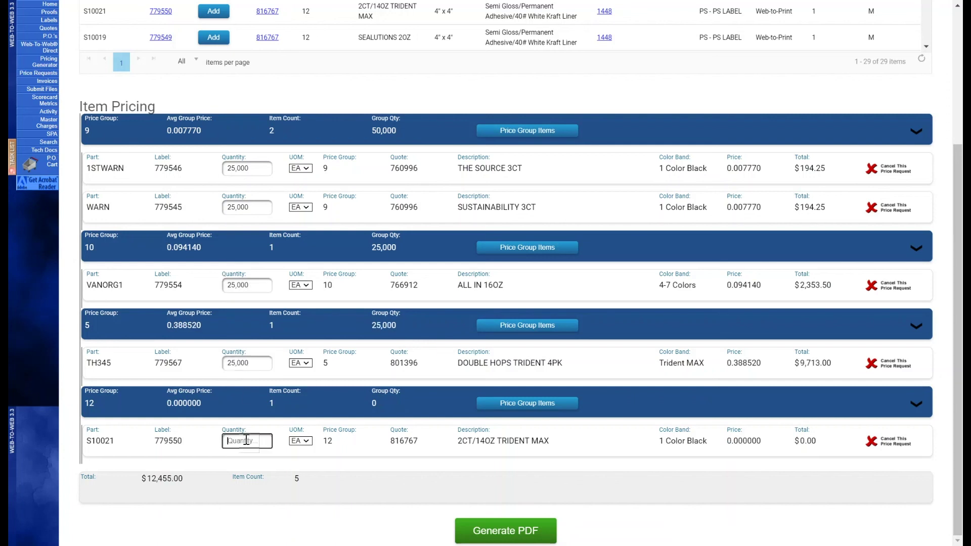
type("250000")
left_click(330, 476)
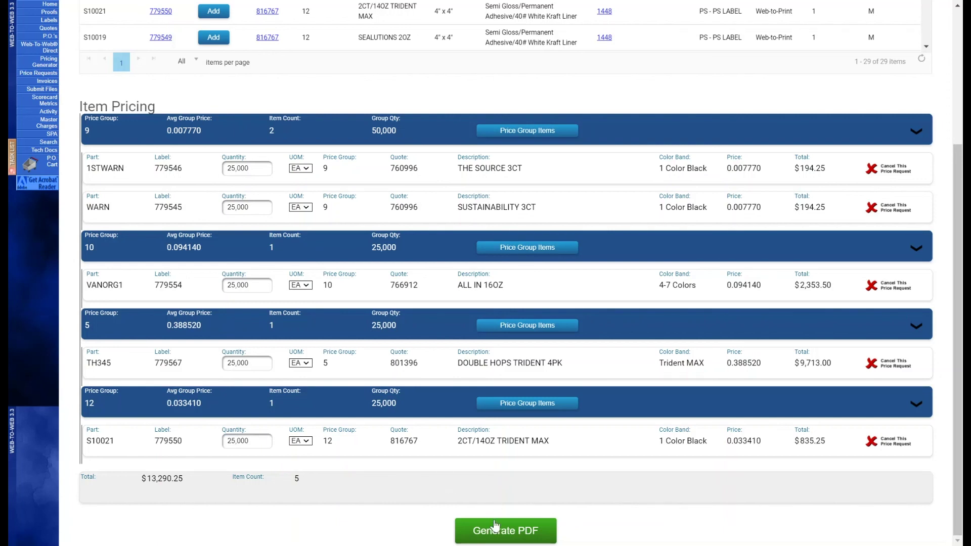
Generate the Price Generator PDF listing all five parts totalling $13,290.25.
left_click(507, 533)
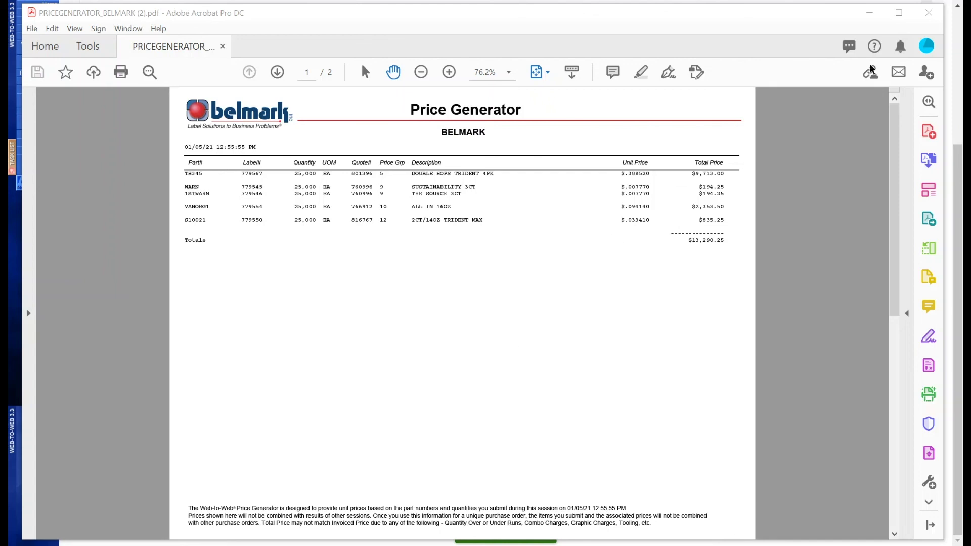
Close the Price Generator PDF in Acrobat to return to the Item Pricing page in the browser.
left_click(932, 13)
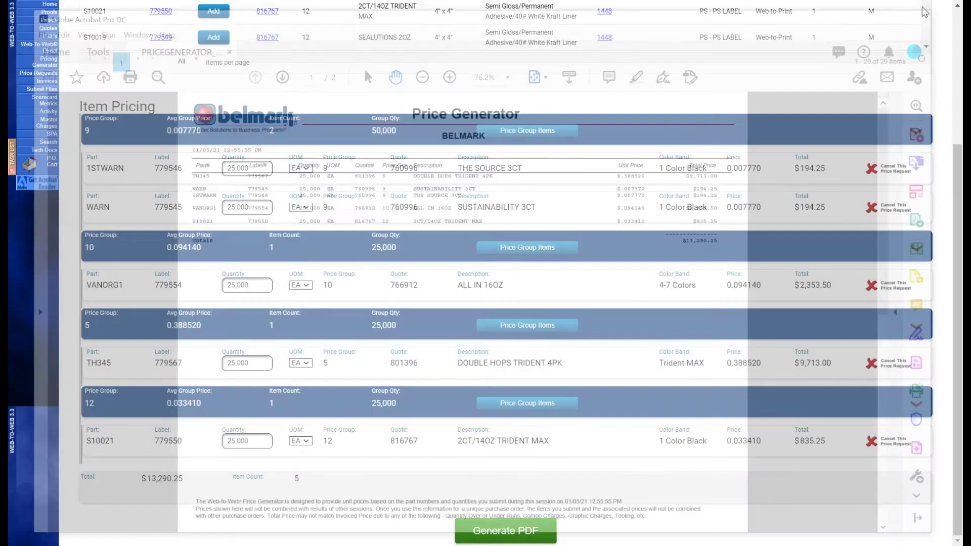